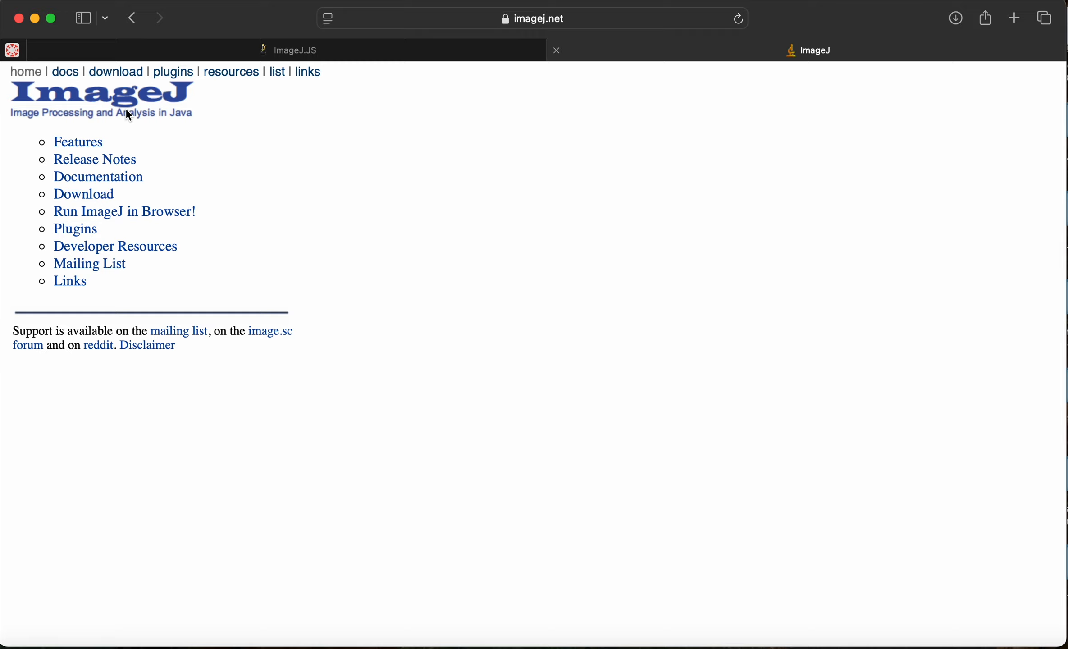
Step: Launch the in-browser version of ImageJ and close the duplicate page
click(125, 215)
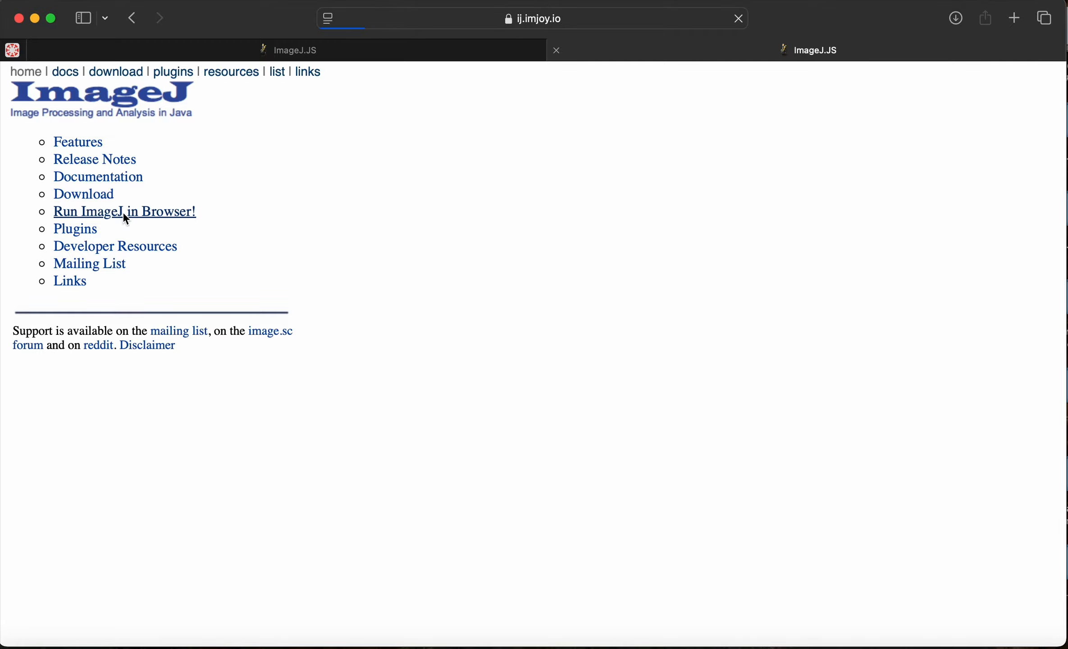
click(556, 50)
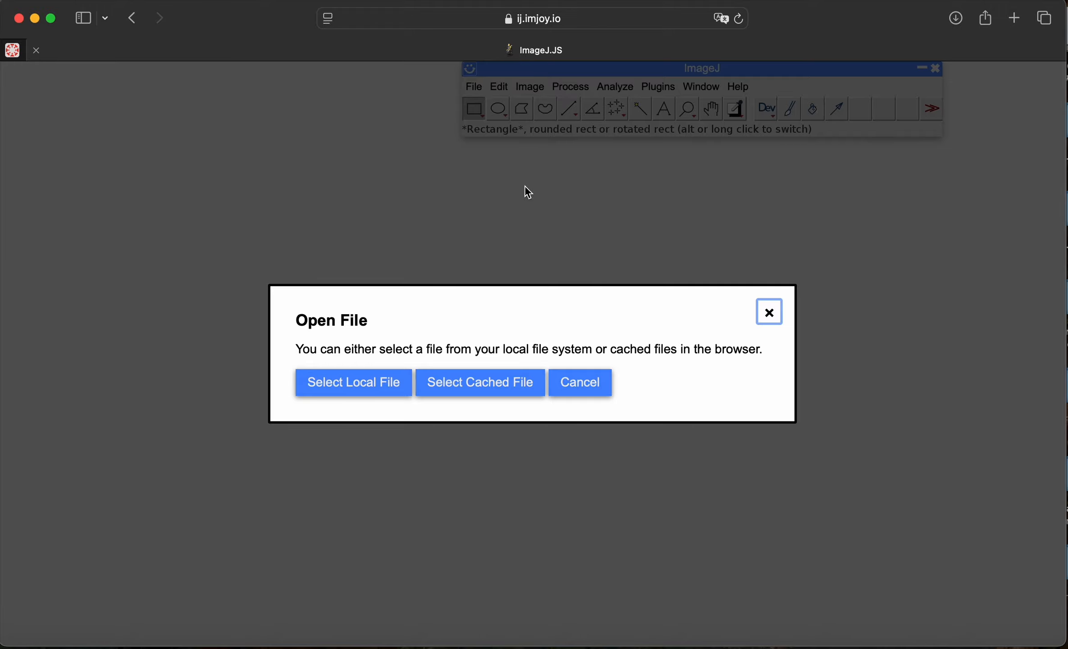
Step: Search the local files for "utricularia" and open the specimen image 1576243.jpeg
click(369, 383)
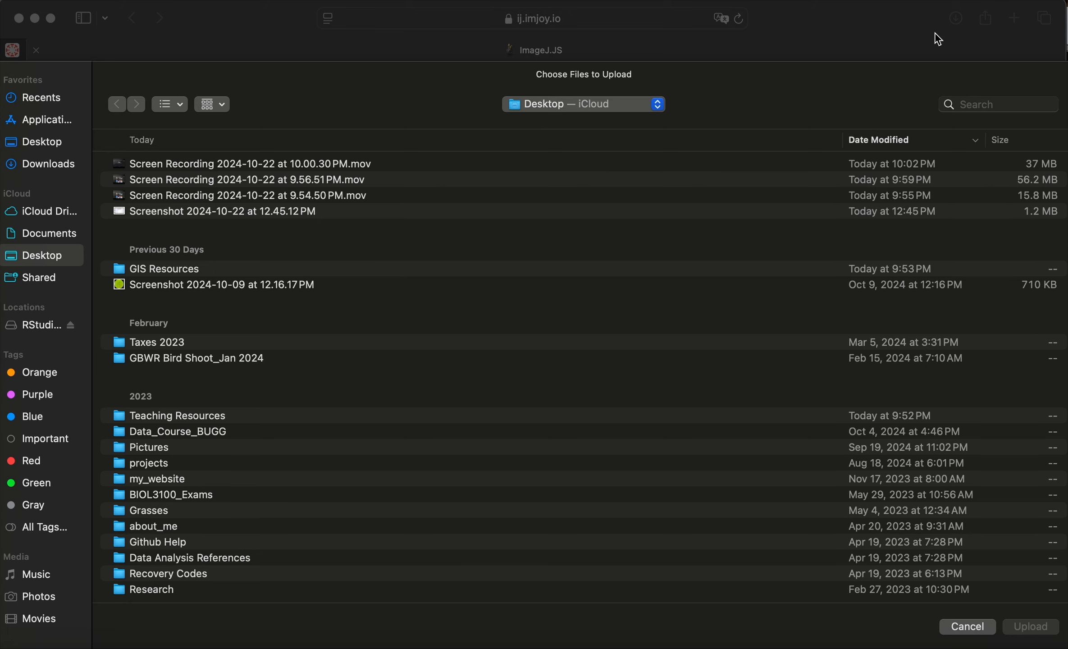
click(1008, 106)
text(utricu)
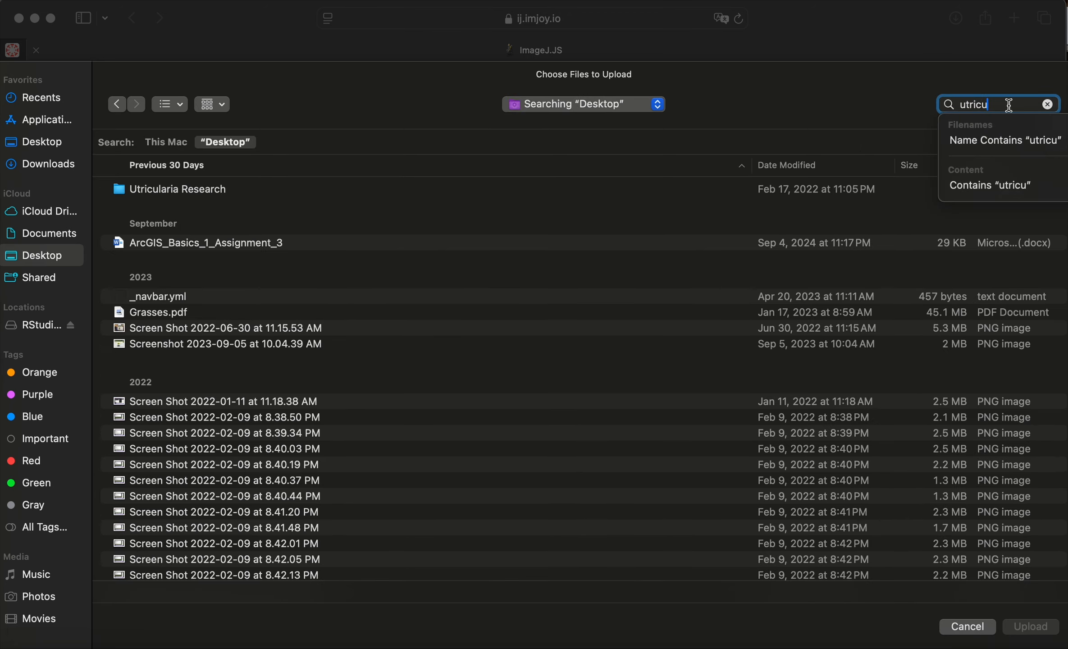
text(laria)
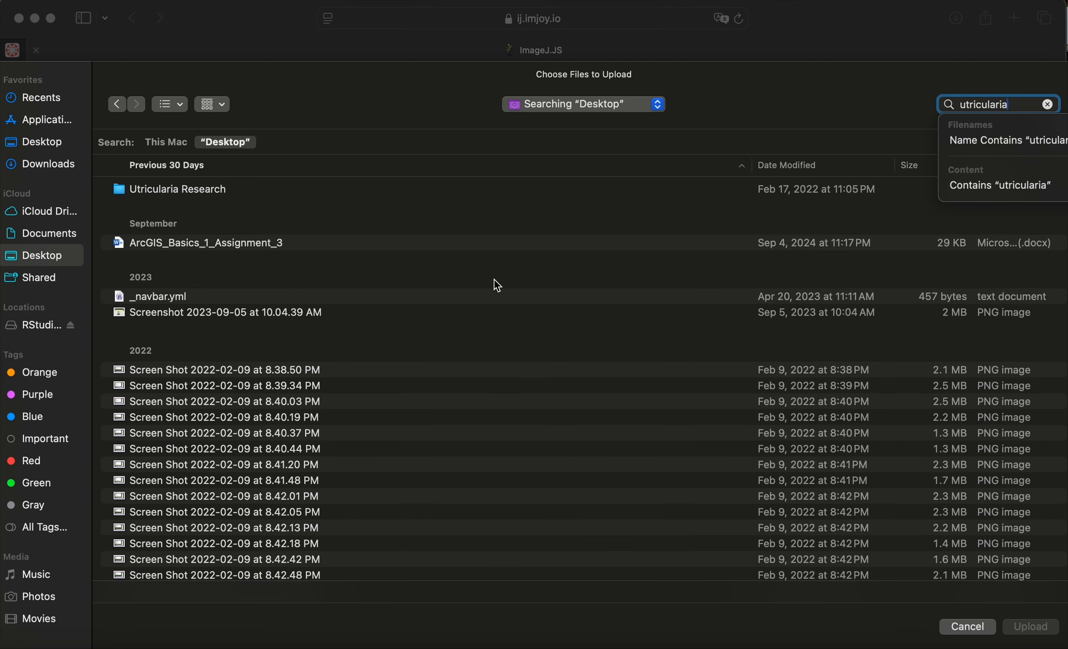
scroll(279, 441, down, 20)
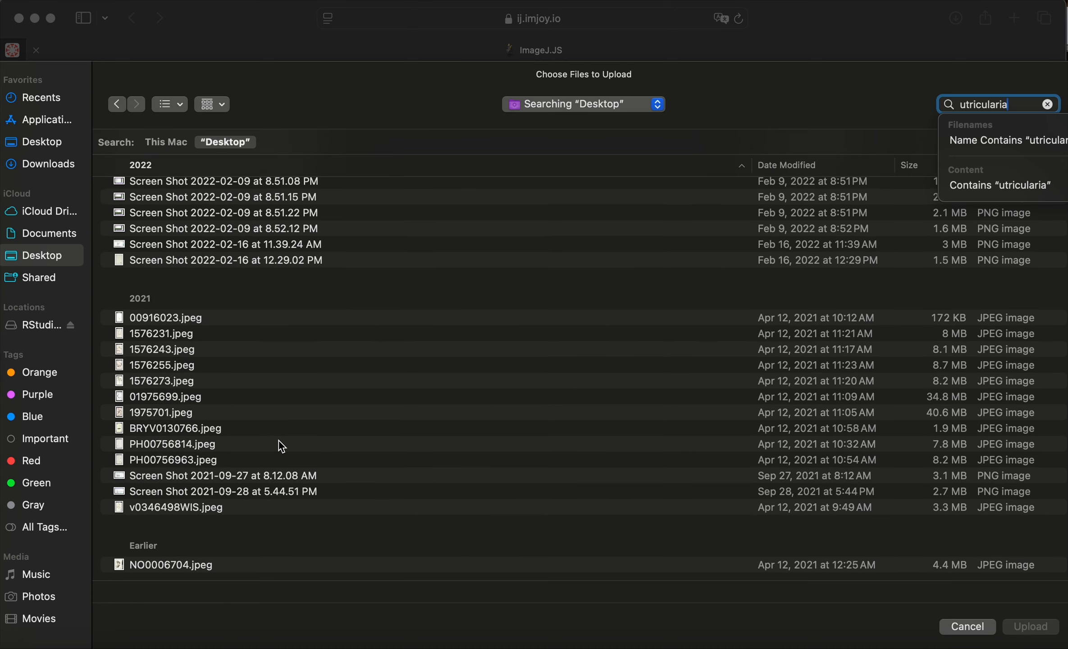
click(185, 353)
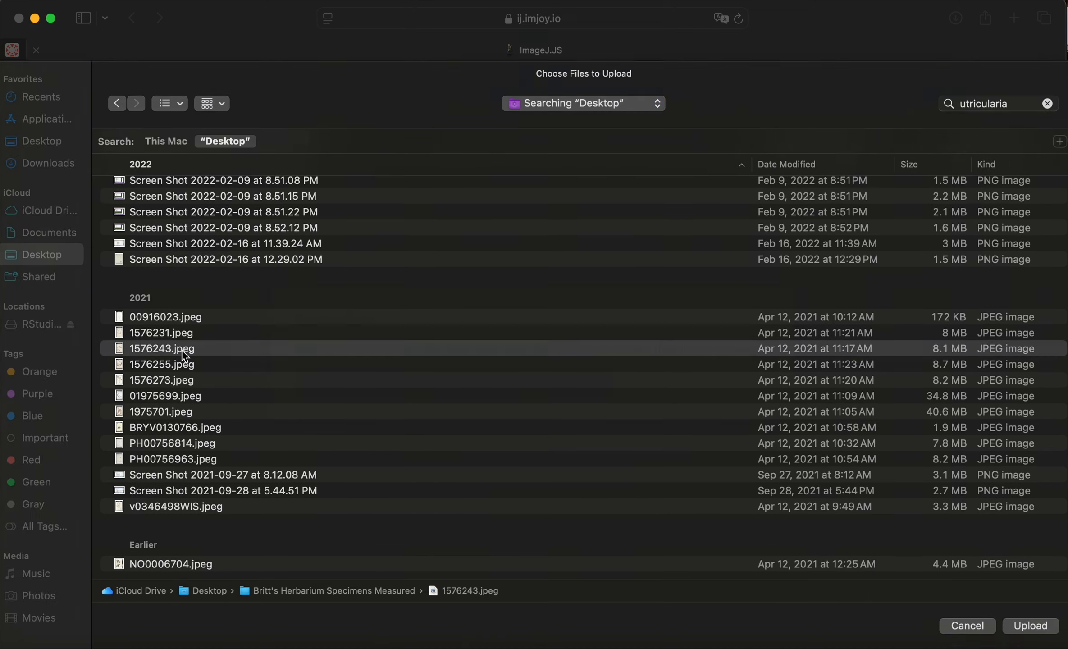
double_click(185, 355)
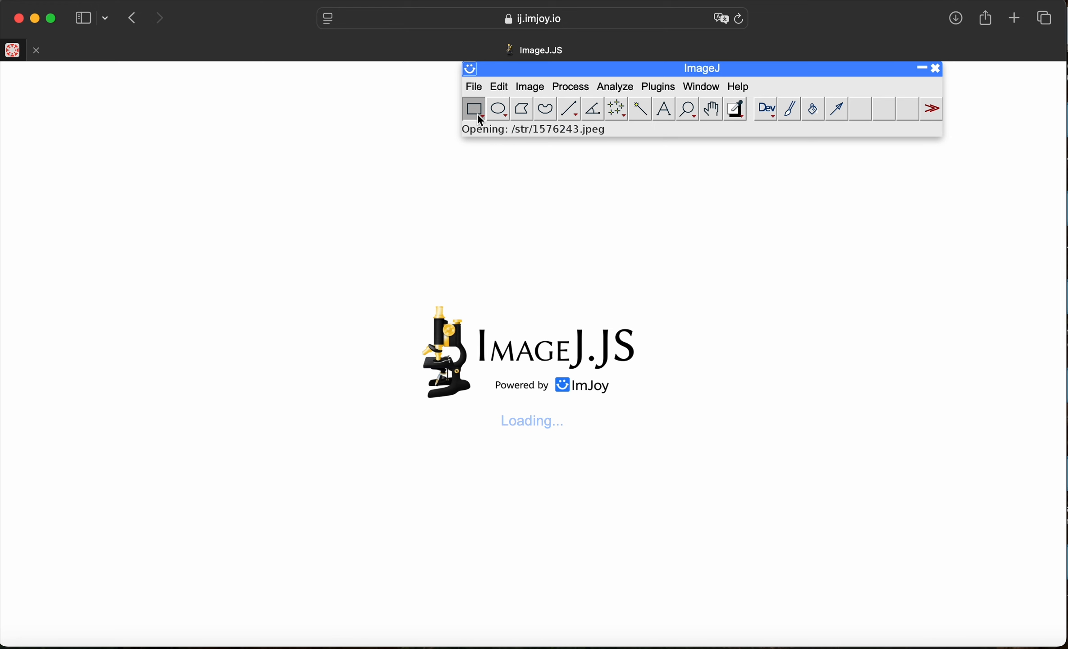
click(473, 88)
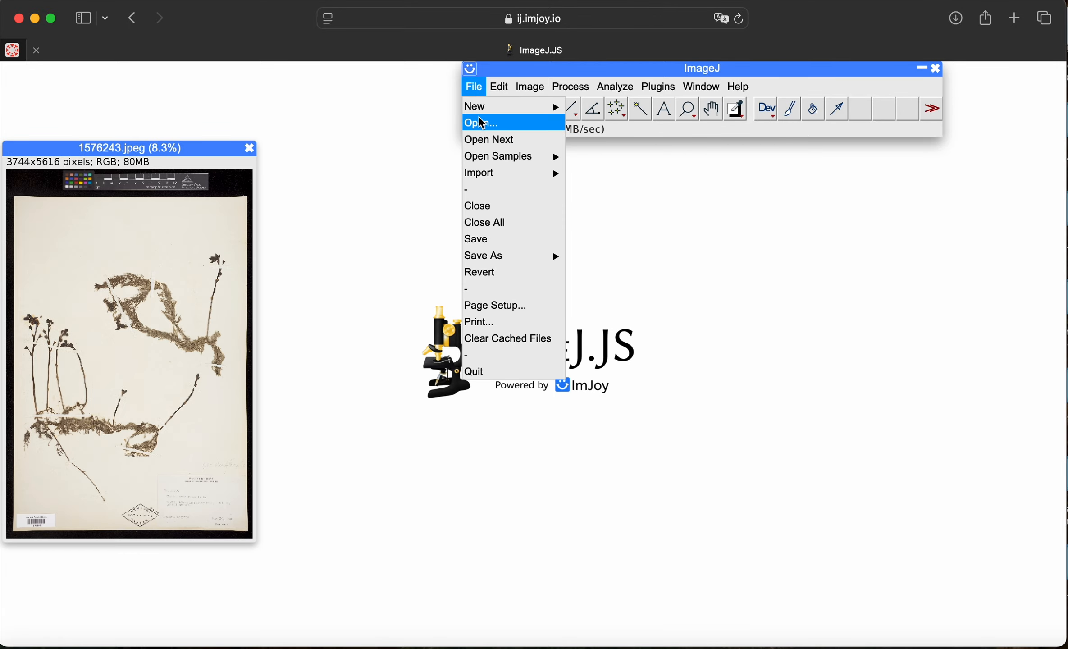
click(324, 91)
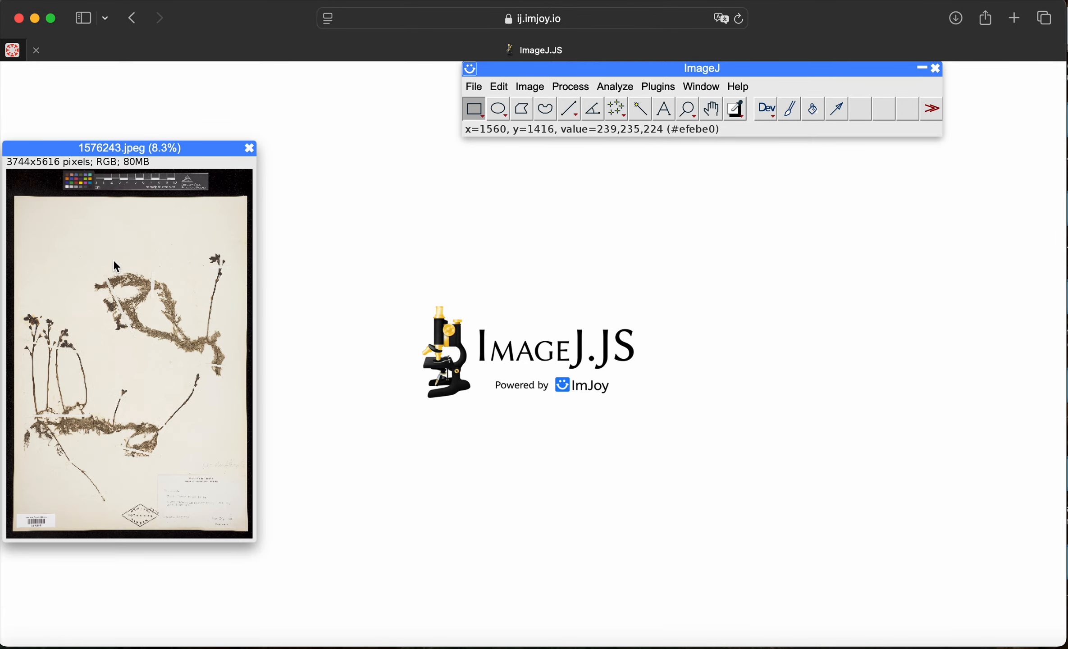
Step: Draw a straight line about 118 pixels long from the 0 to the 1 cm mark on the ruler in the specimen image
drag(200, 147, 316, 126)
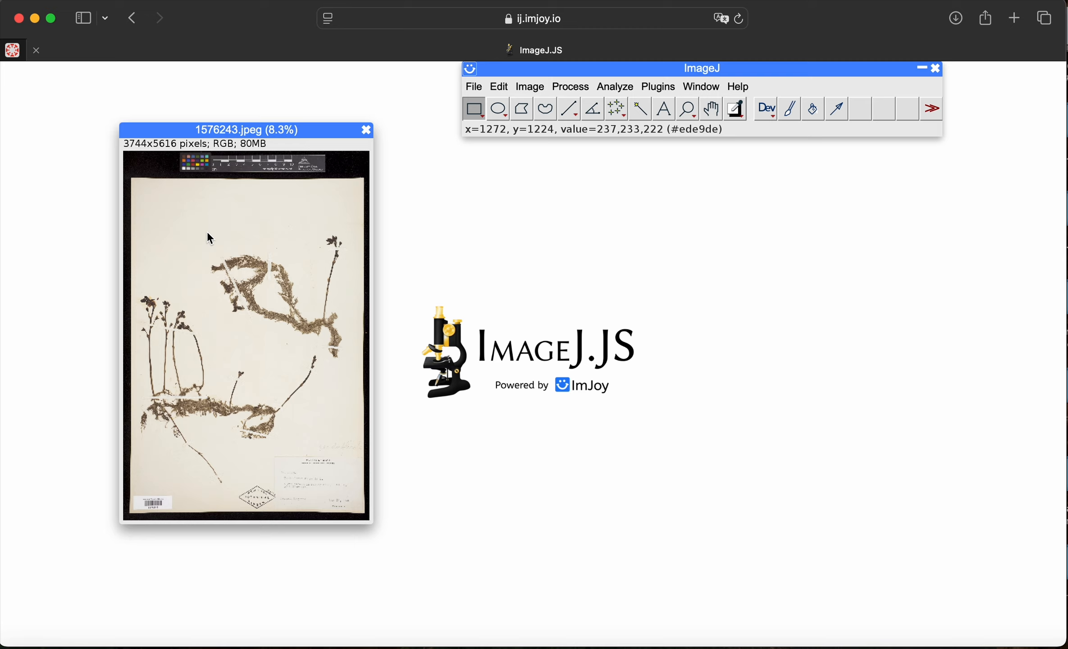
scroll(208, 233, up, 3)
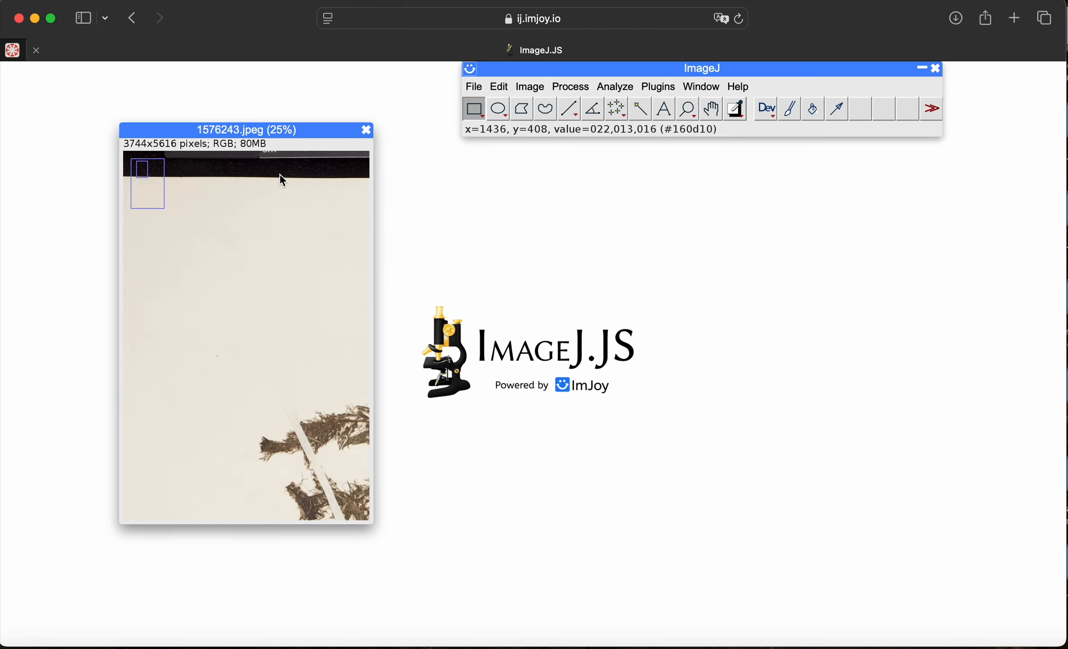
scroll(279, 174, down, 1)
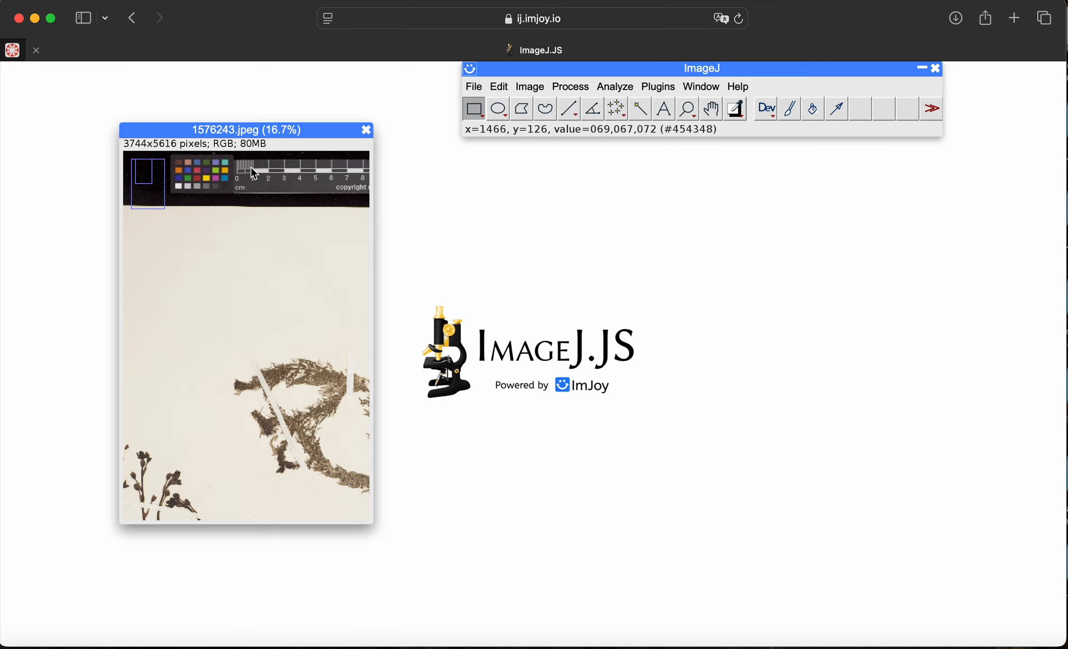
scroll(251, 167, up, 3)
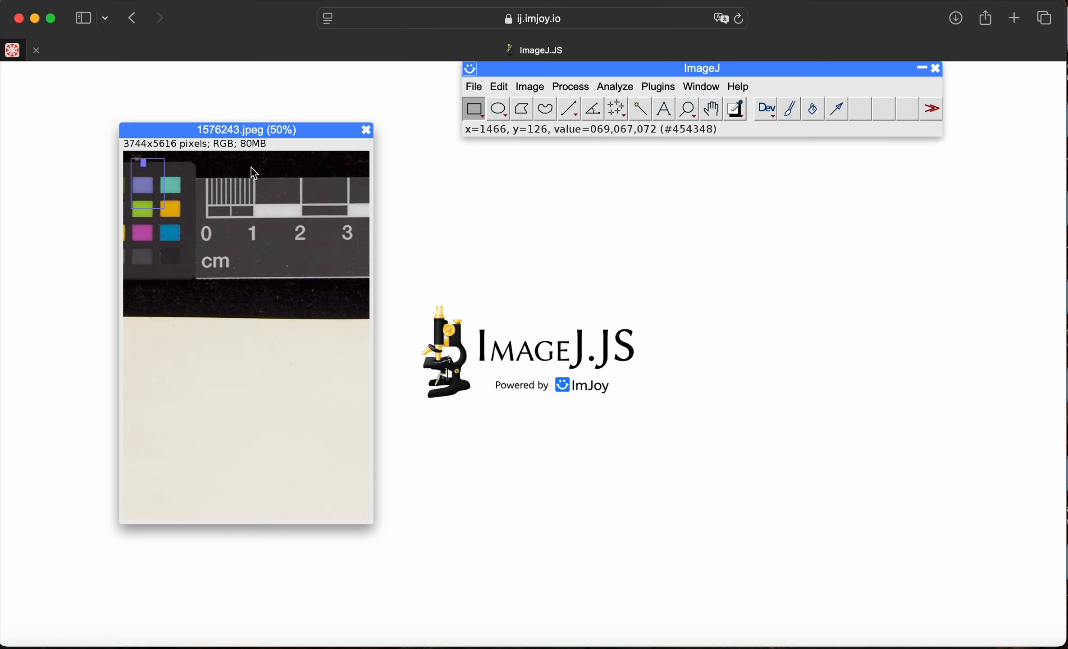
click(573, 111)
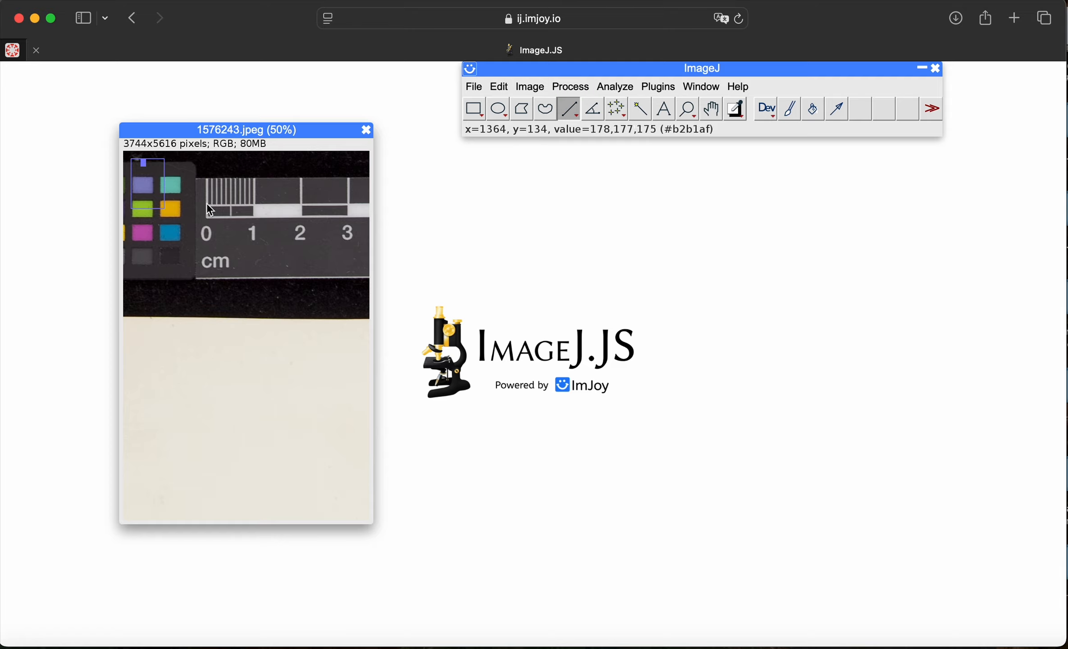
drag(206, 195, 253, 194)
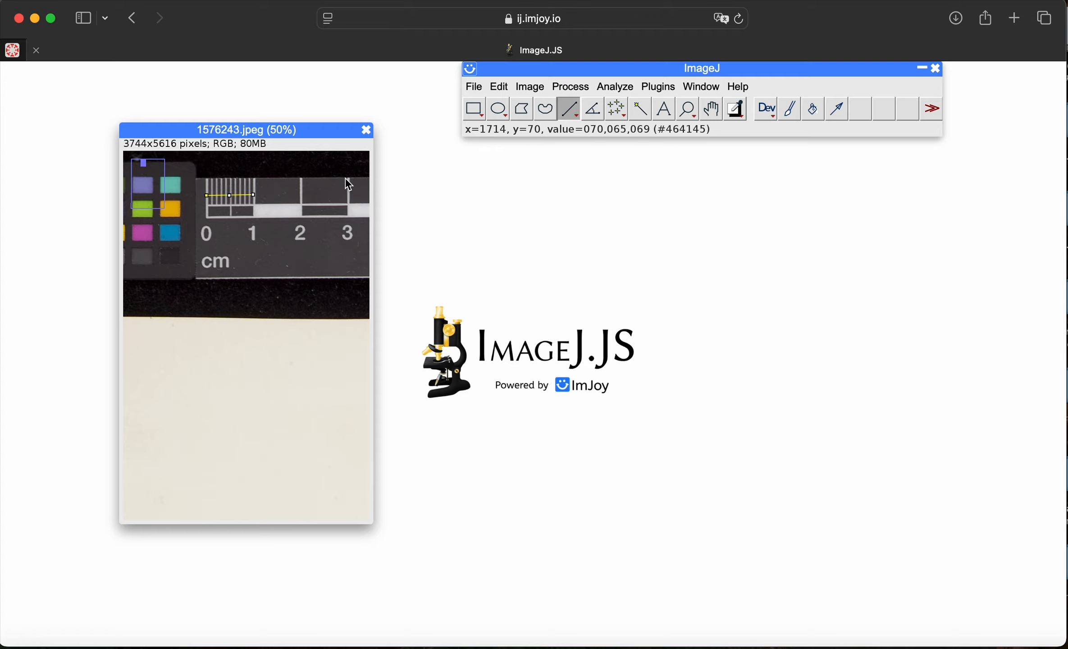
Step: Set the image scale from the ruler line with a known distance of 10.00 and mm as unit, and clear the line
click(615, 86)
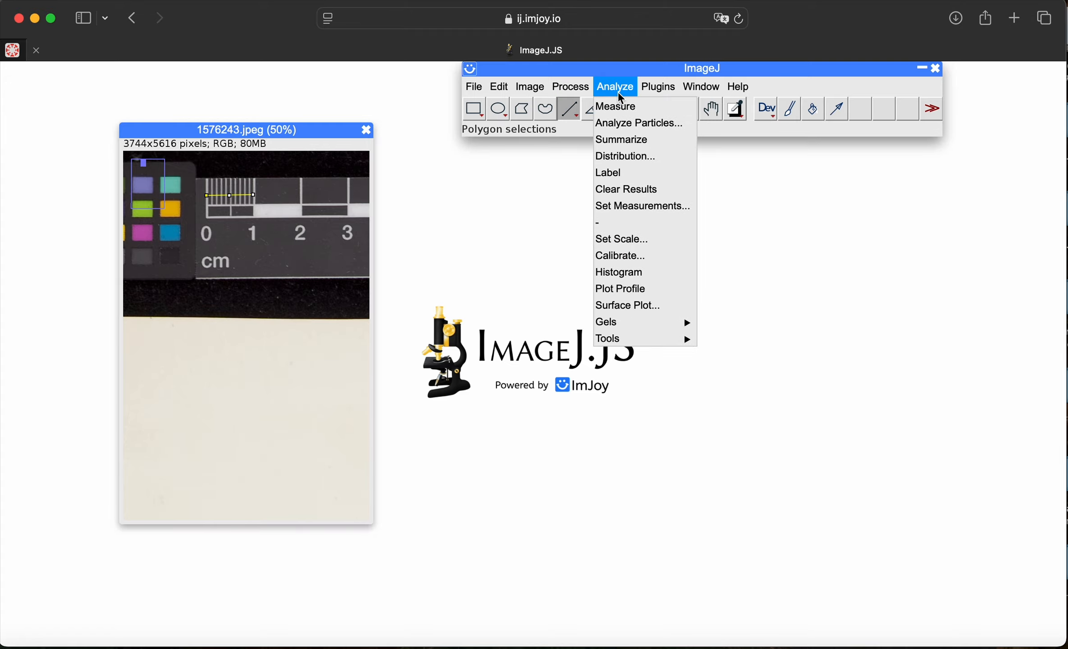
click(622, 233)
click(561, 216)
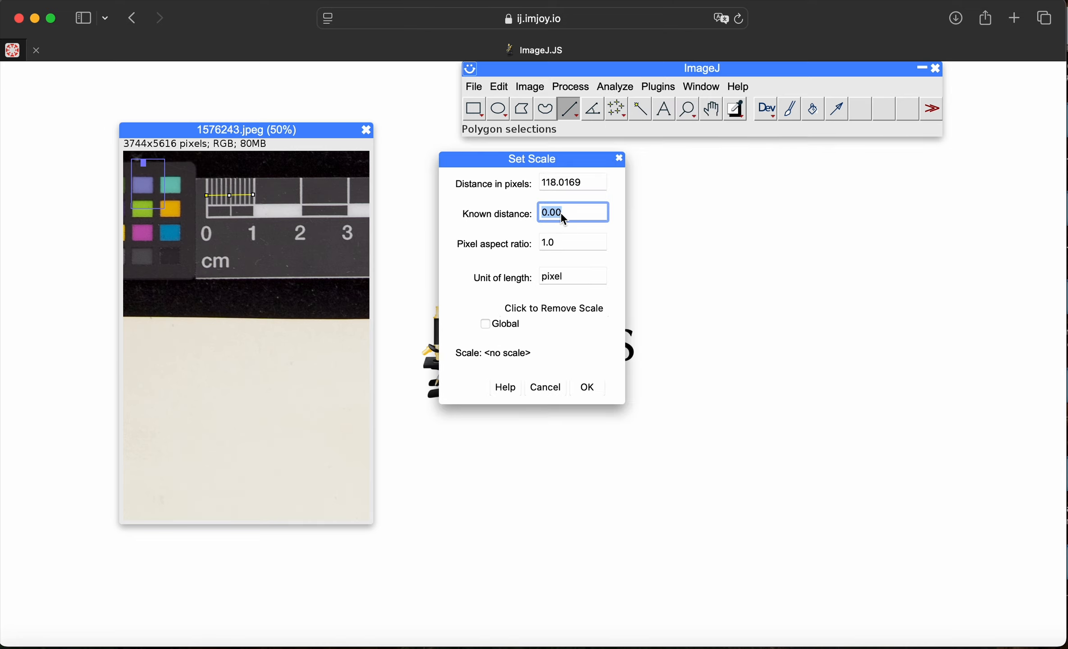
key(Left)
key(Right)
key(BackSpace)
text(10)
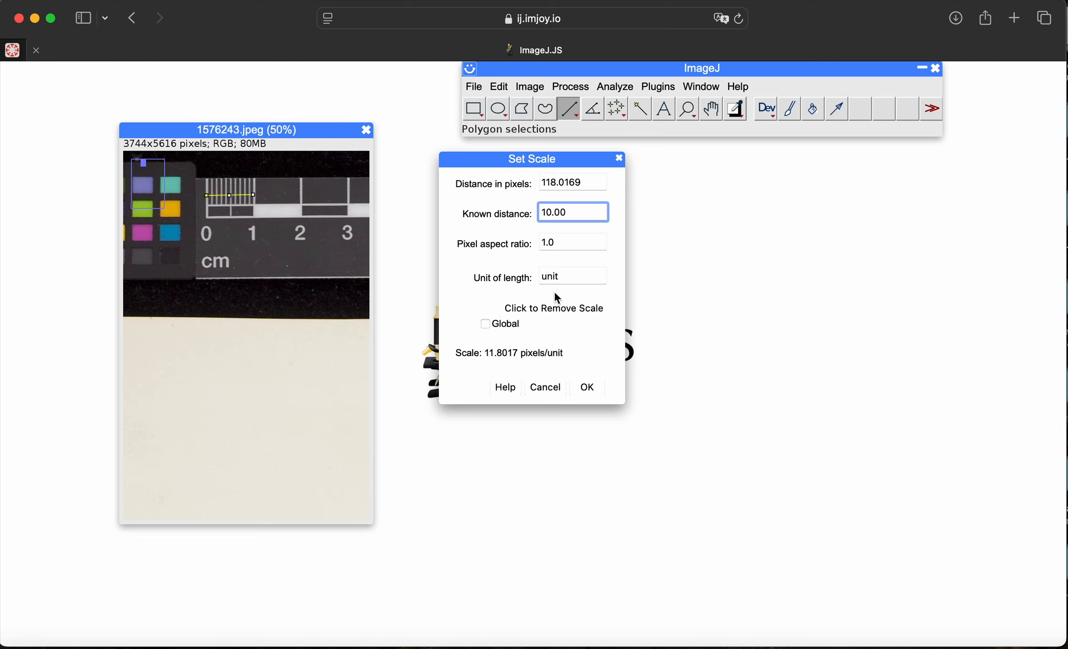
click(573, 279)
text(mm)
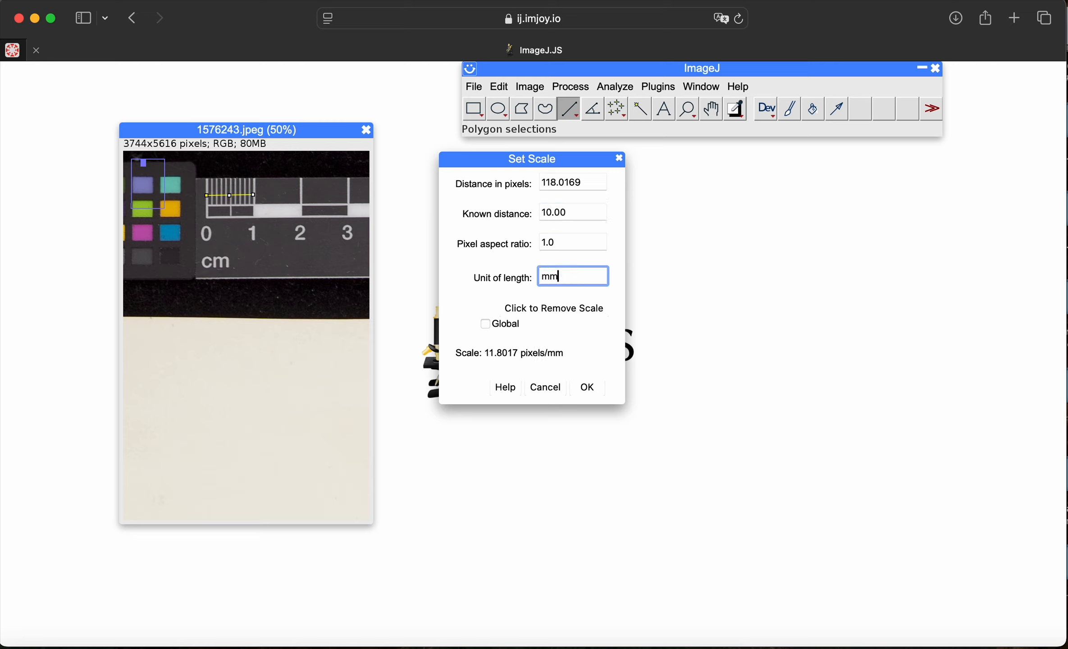
click(587, 388)
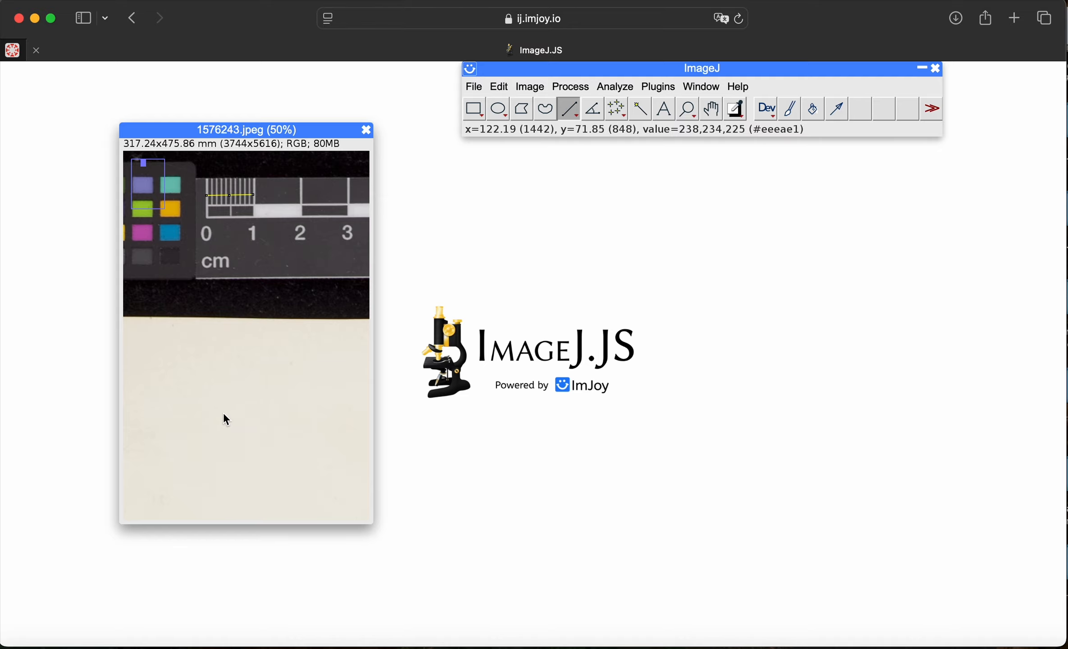
click(202, 376)
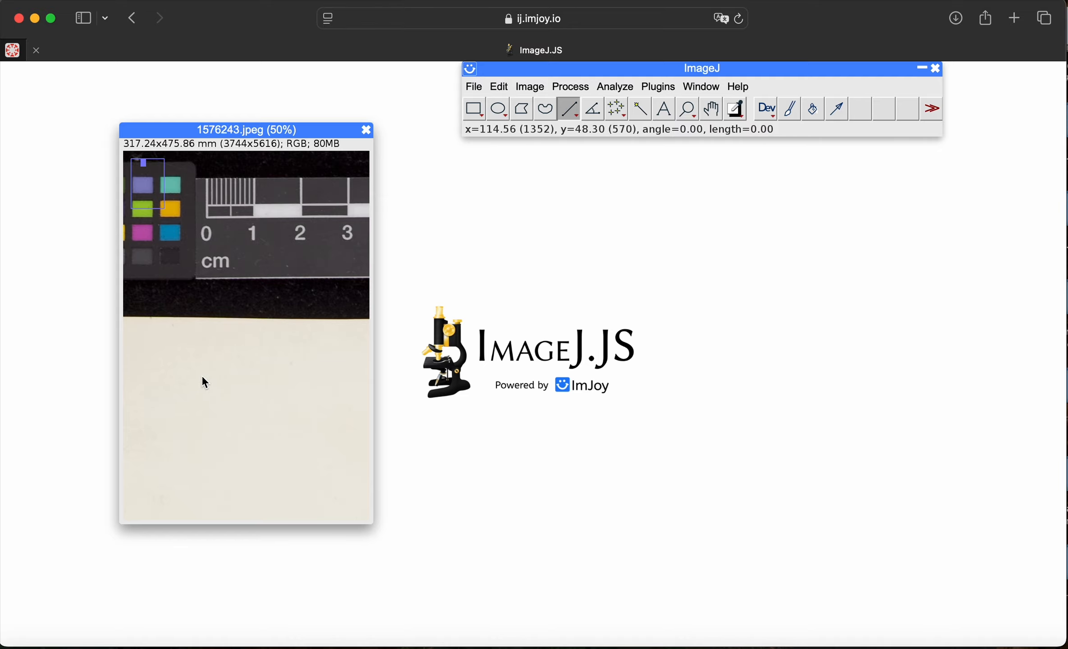
Step: Examine the lower plant's tangled stem mass at different magnifications for a structure suitable for measuring
key(minus)
key(minus)
key(minus)
key(minus)
key(minus)
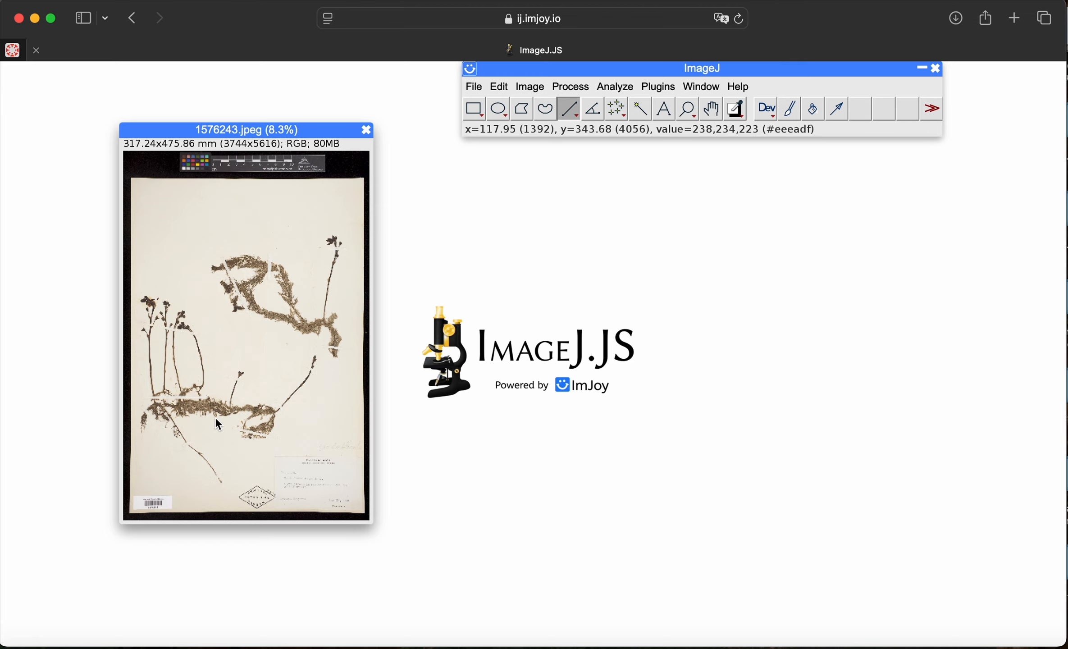
key(plus)
key(plus)
key(plus)
key(plus)
key(plus)
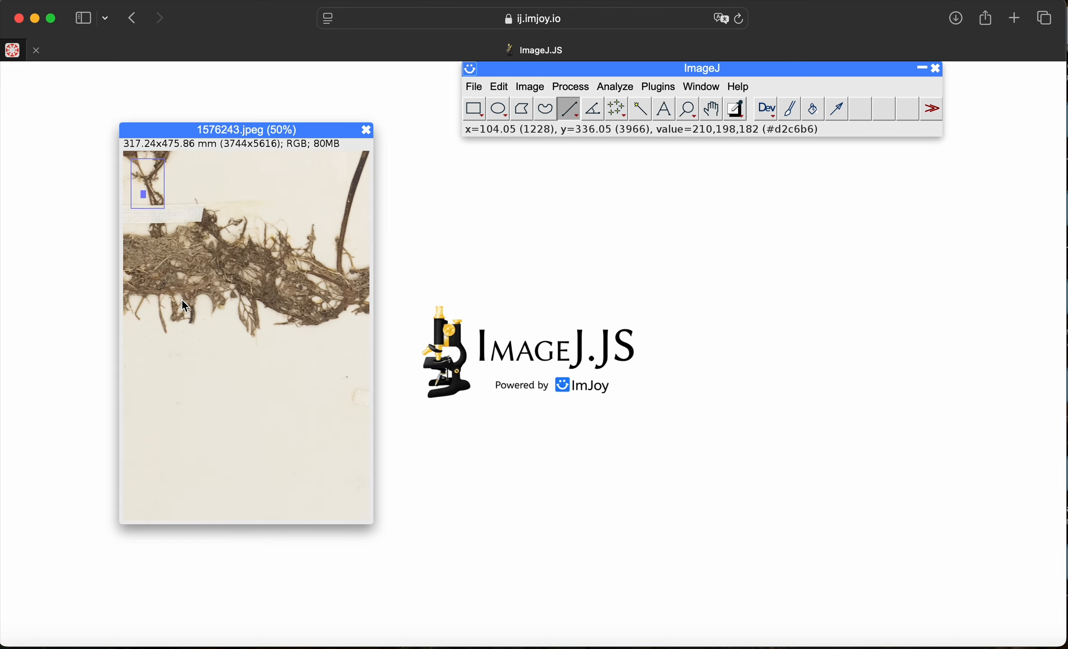
key(plus)
key(plus)
key(plus)
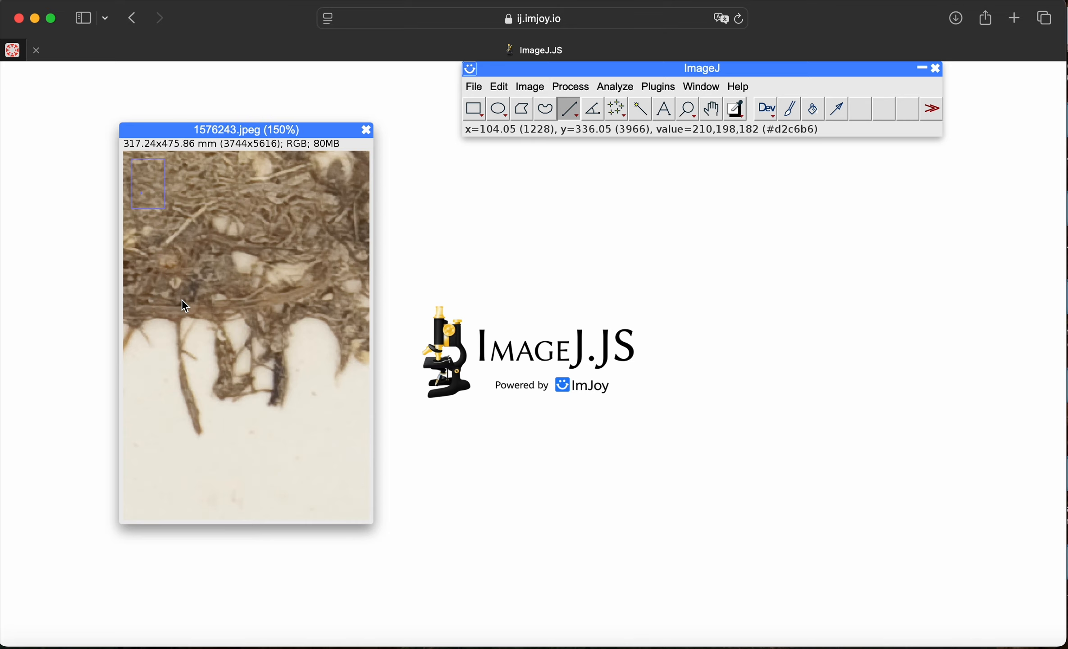
key(minus)
key(minus)
key(minus)
key(minus)
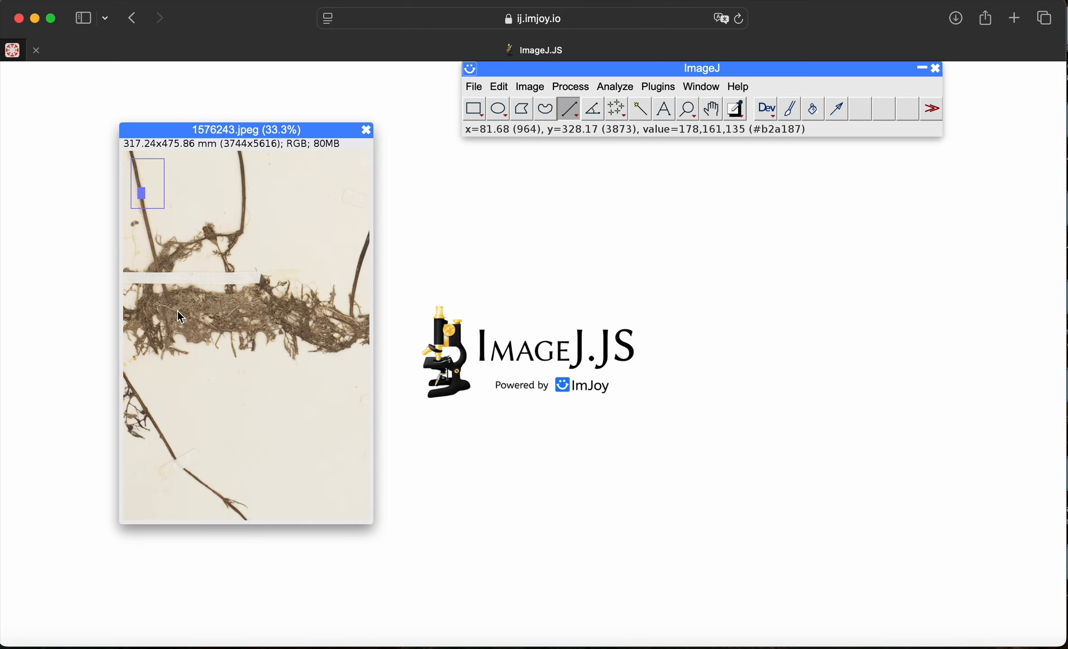
key(minus)
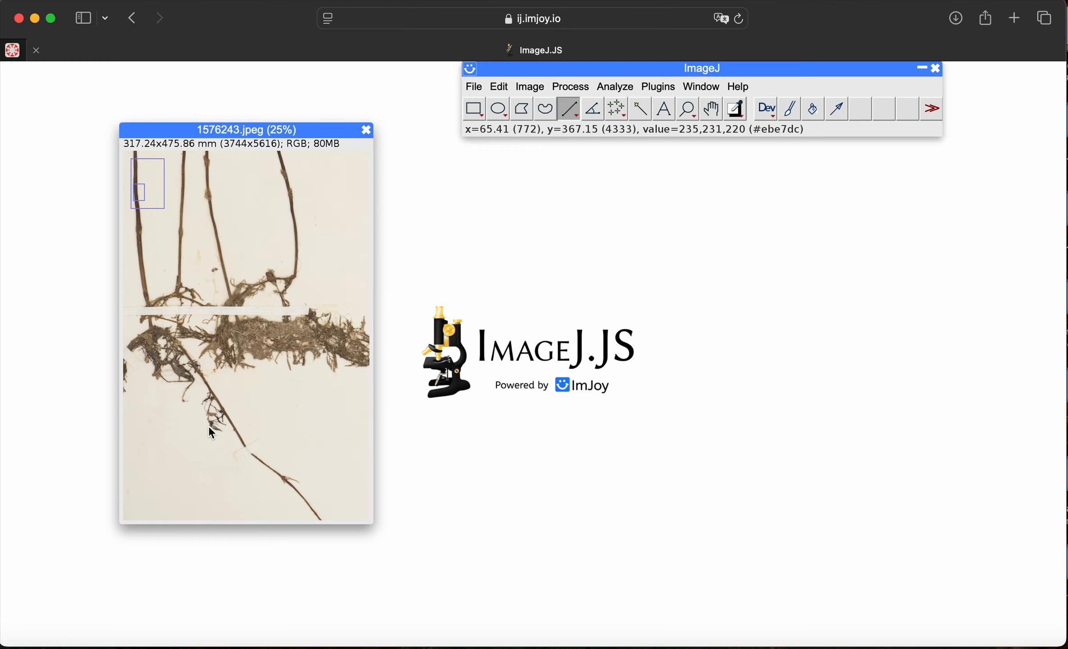
Step: Draw a straight line about 1.5 mm long across the dark round structure at the lower end of the small side branch
key(plus)
key(plus)
key(plus)
key(plus)
key(plus)
key(plus)
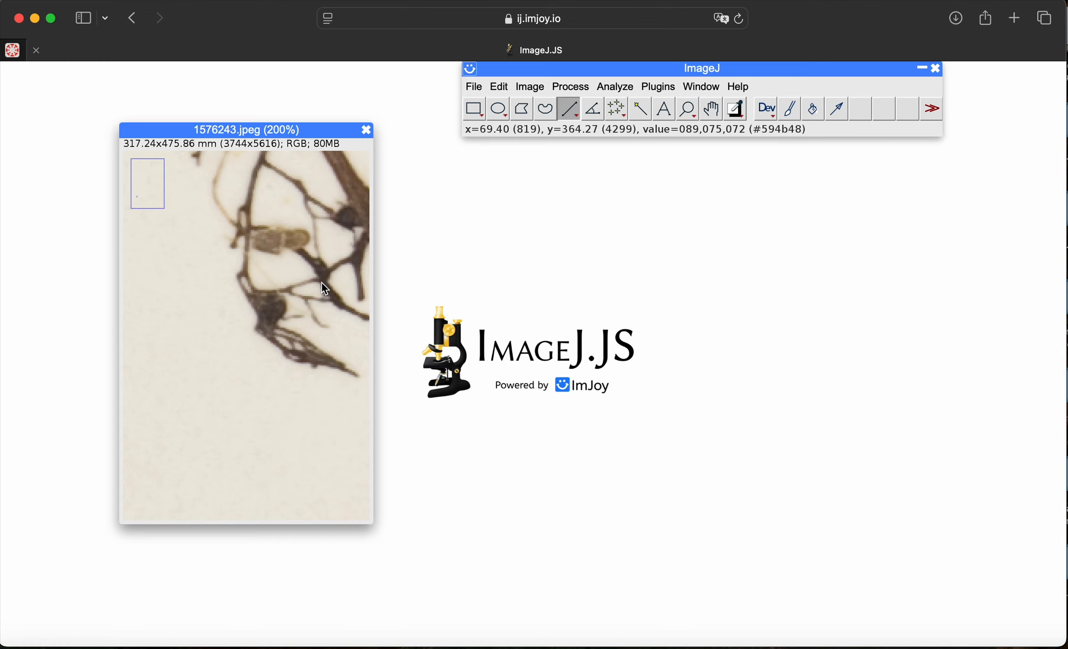
key(minus)
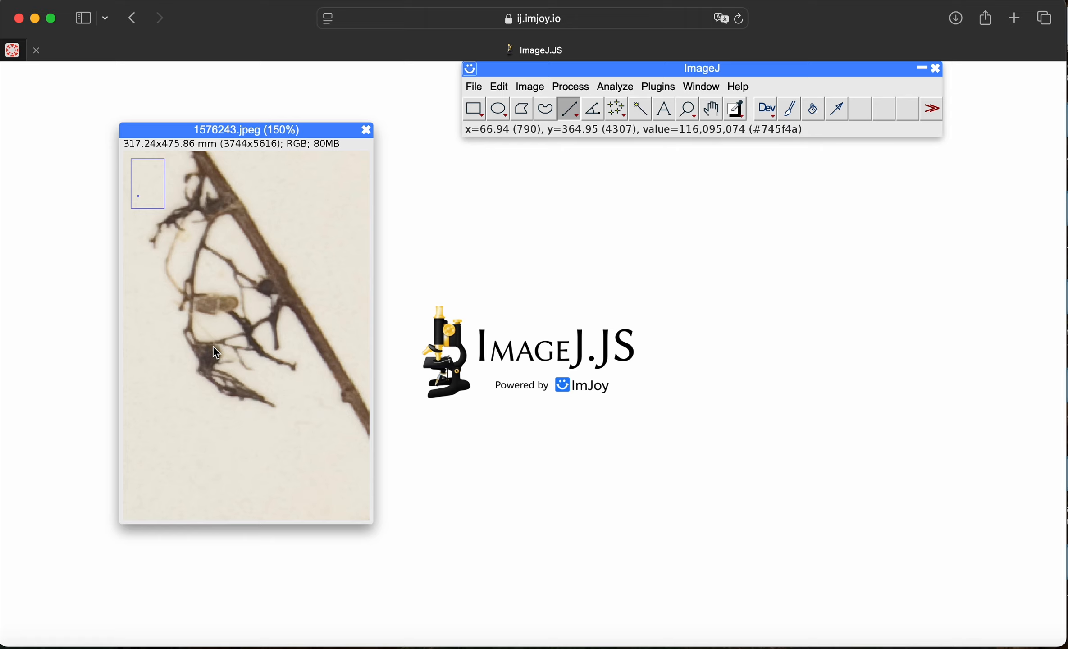
drag(212, 343, 211, 362)
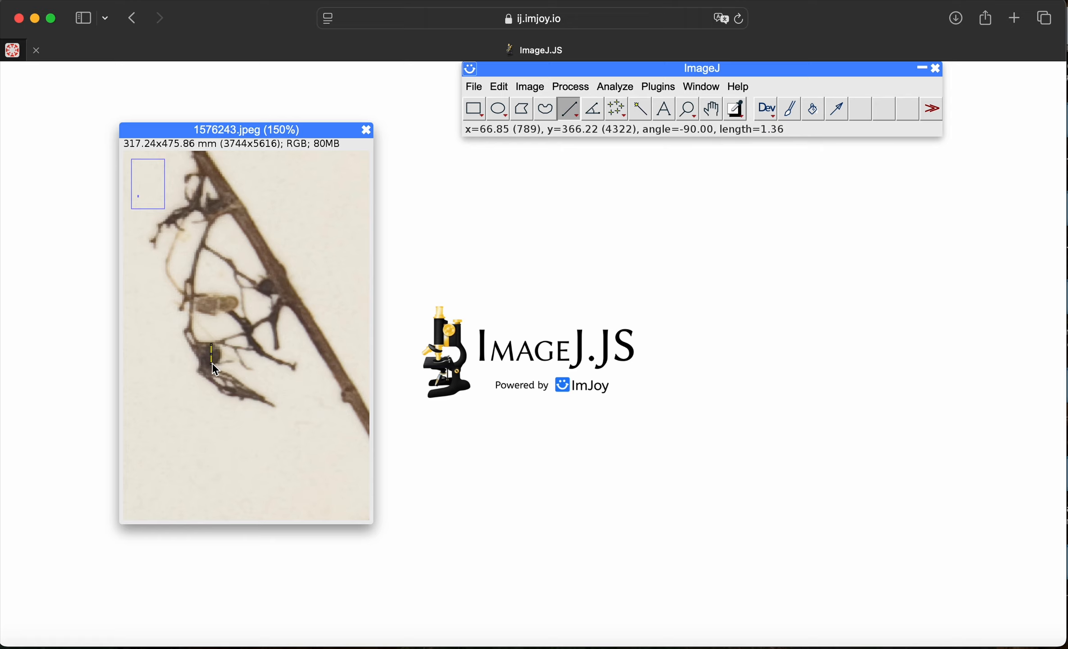
click(205, 343)
drag(211, 344, 209, 364)
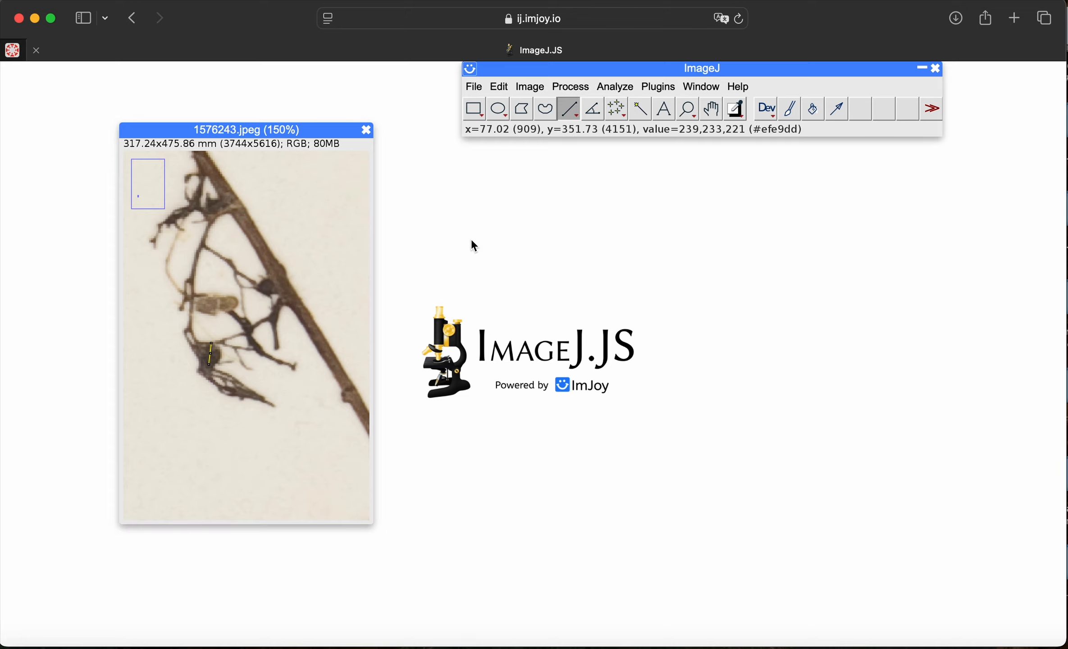
Step: Measure the drawn line and check its length in the results table
click(615, 86)
click(621, 108)
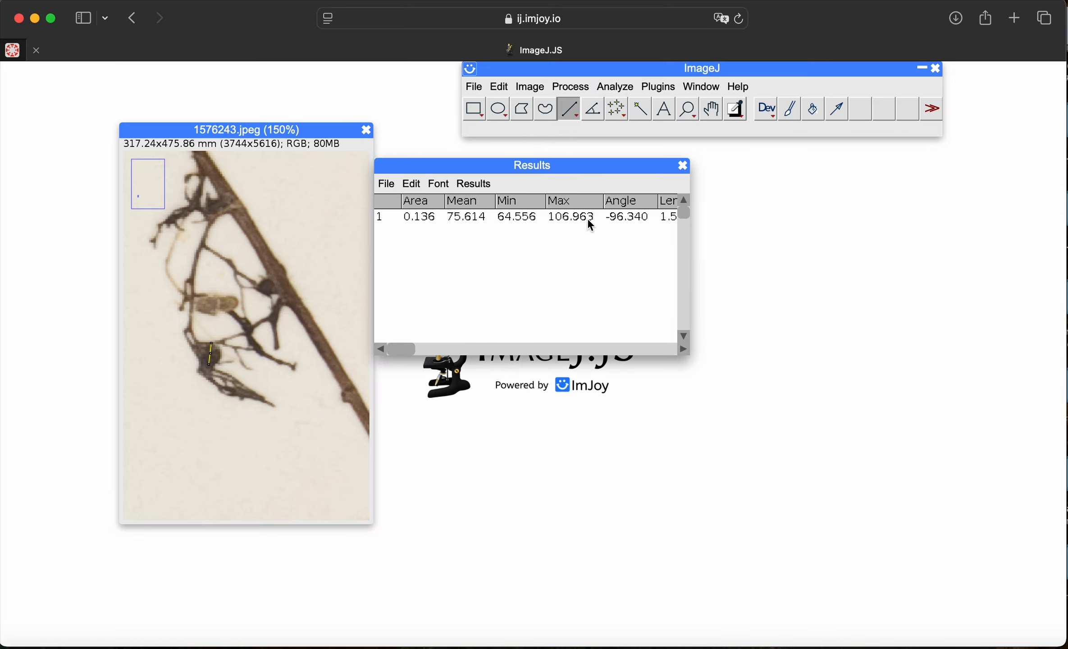
drag(405, 349, 648, 343)
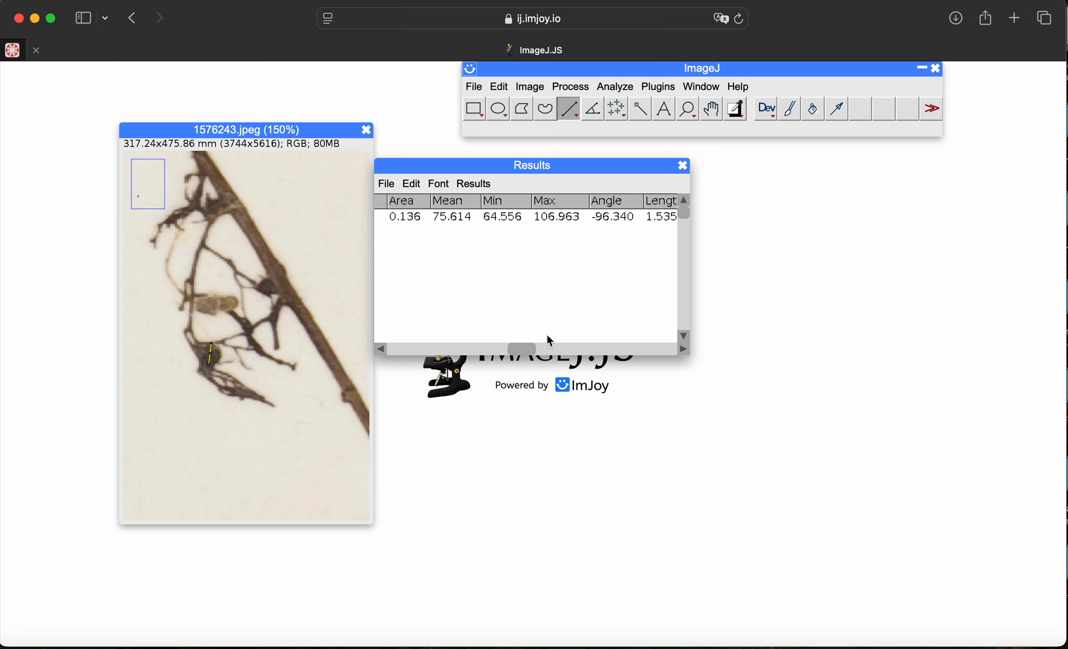
drag(522, 352, 674, 347)
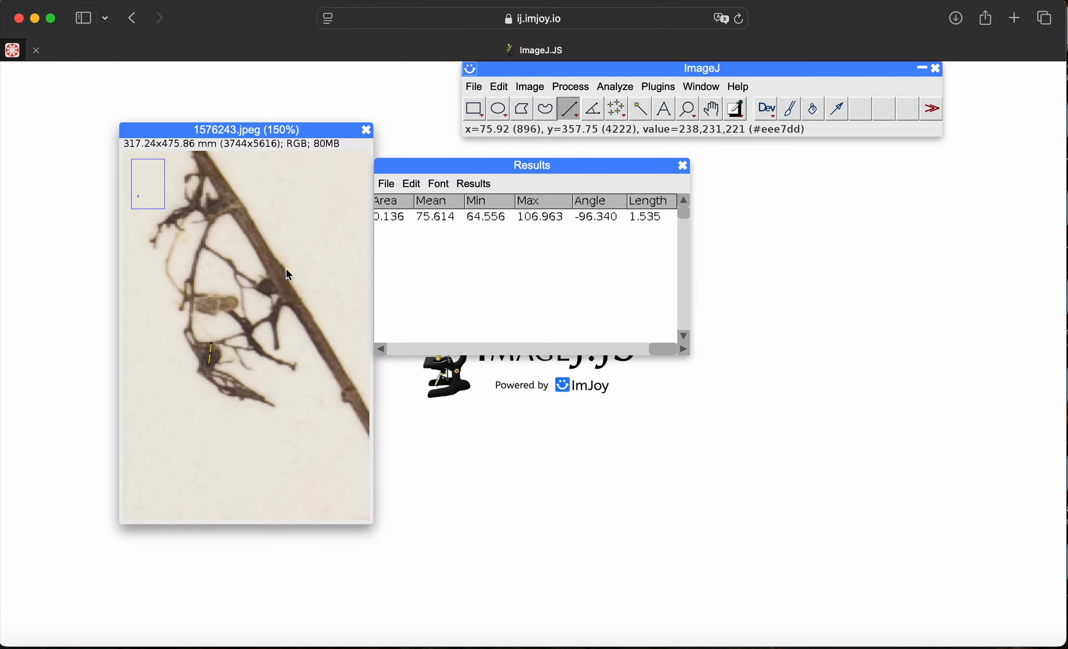
Step: Draw an oval selection of about 2.1 mm² around the dark round structure beside the main stem and measure it
click(499, 111)
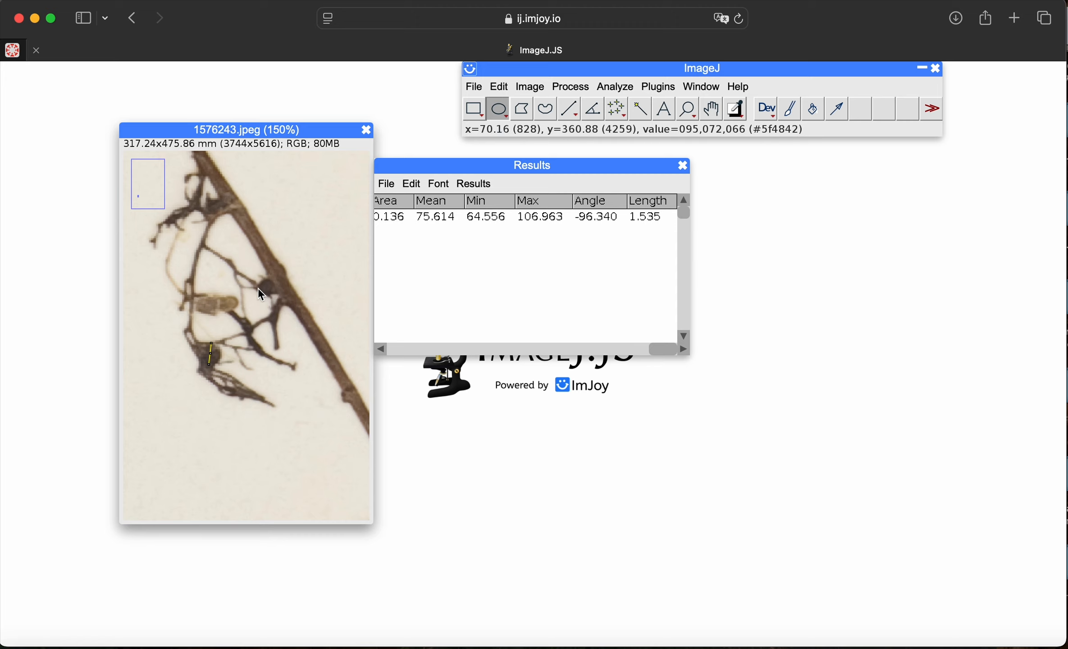
drag(261, 280, 281, 298)
click(571, 86)
click(615, 88)
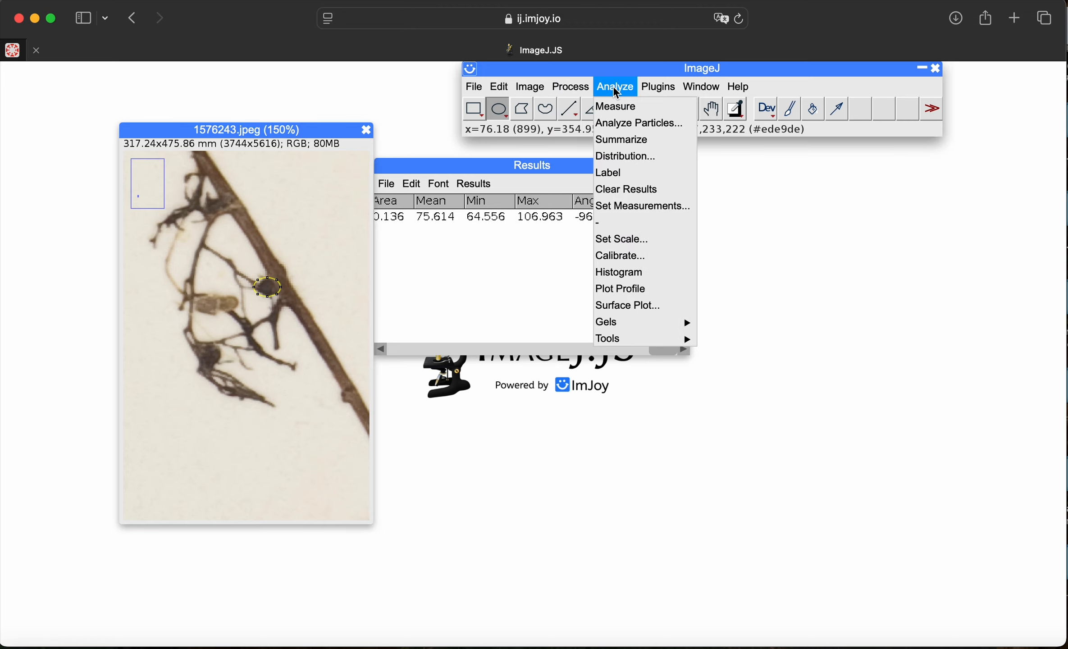
click(618, 107)
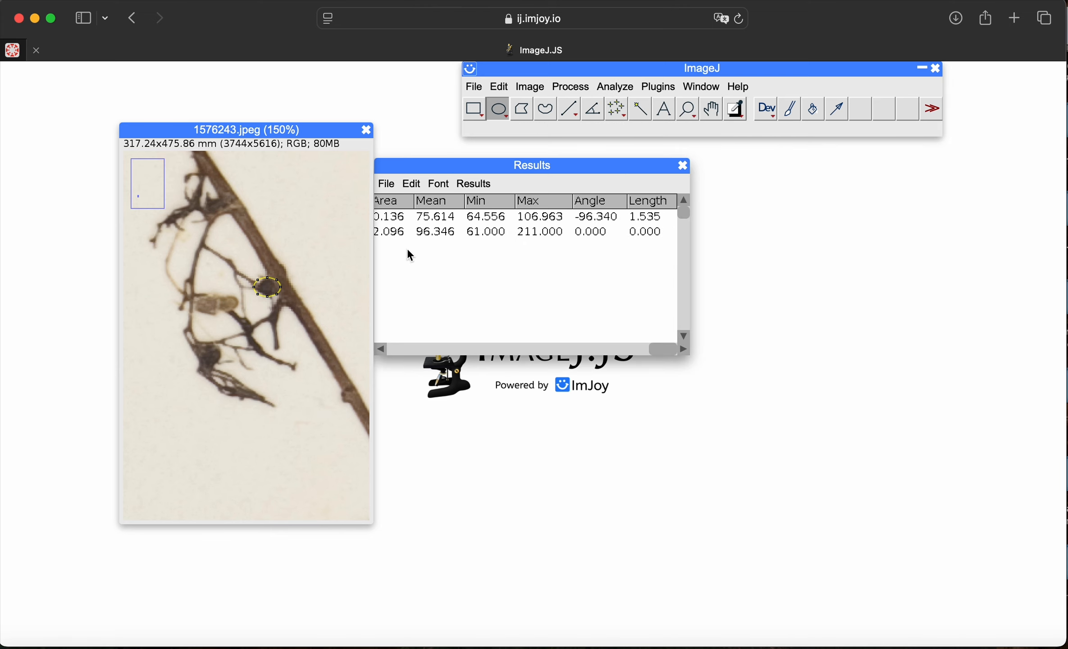
drag(418, 169, 512, 168)
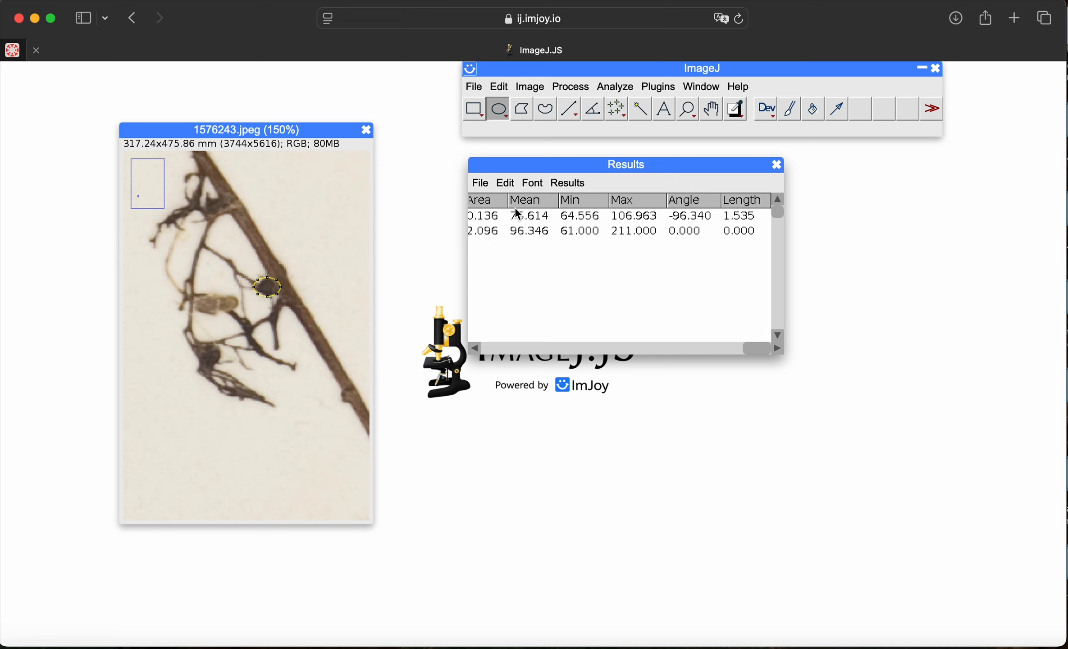
Step: Summarize the measurements in the results table and review the statistics across all columns from Label to Length
click(633, 87)
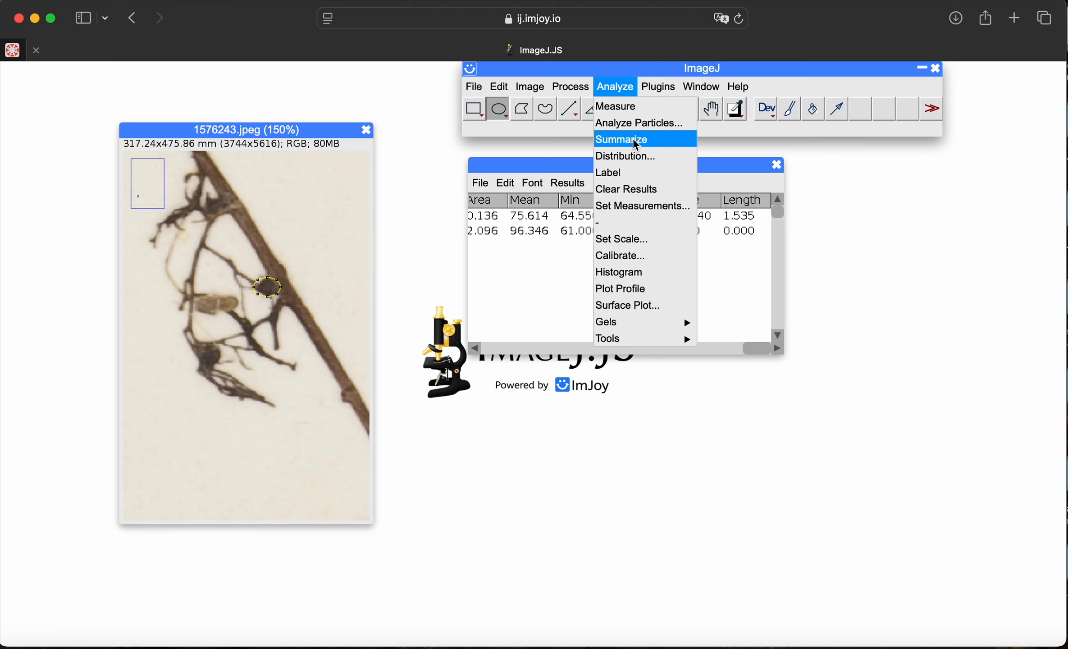
click(633, 145)
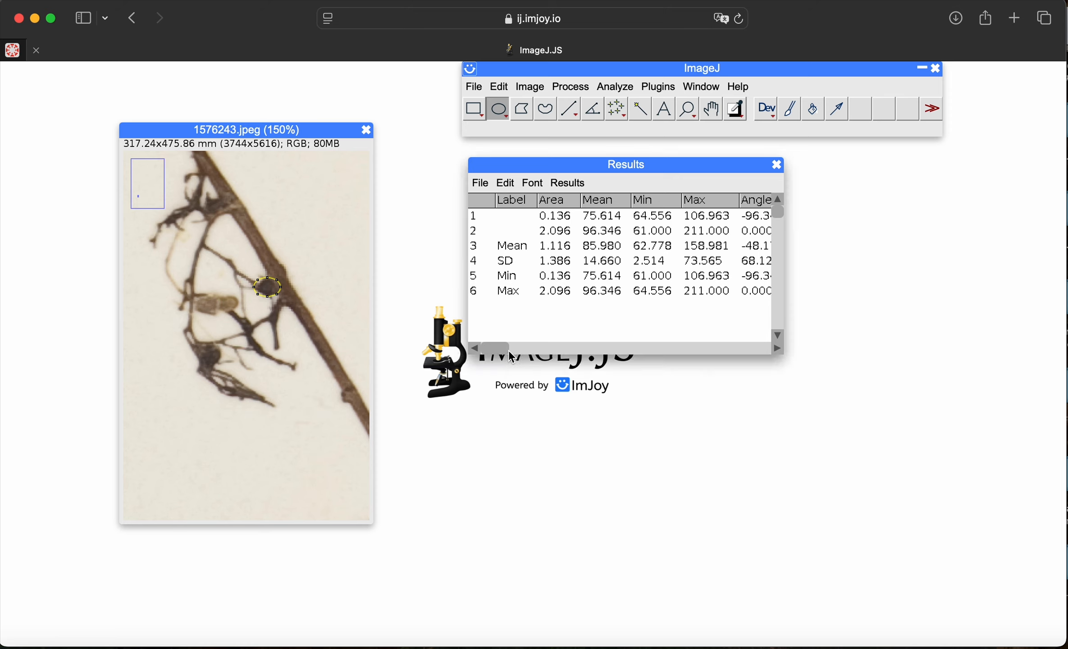
drag(499, 348, 588, 348)
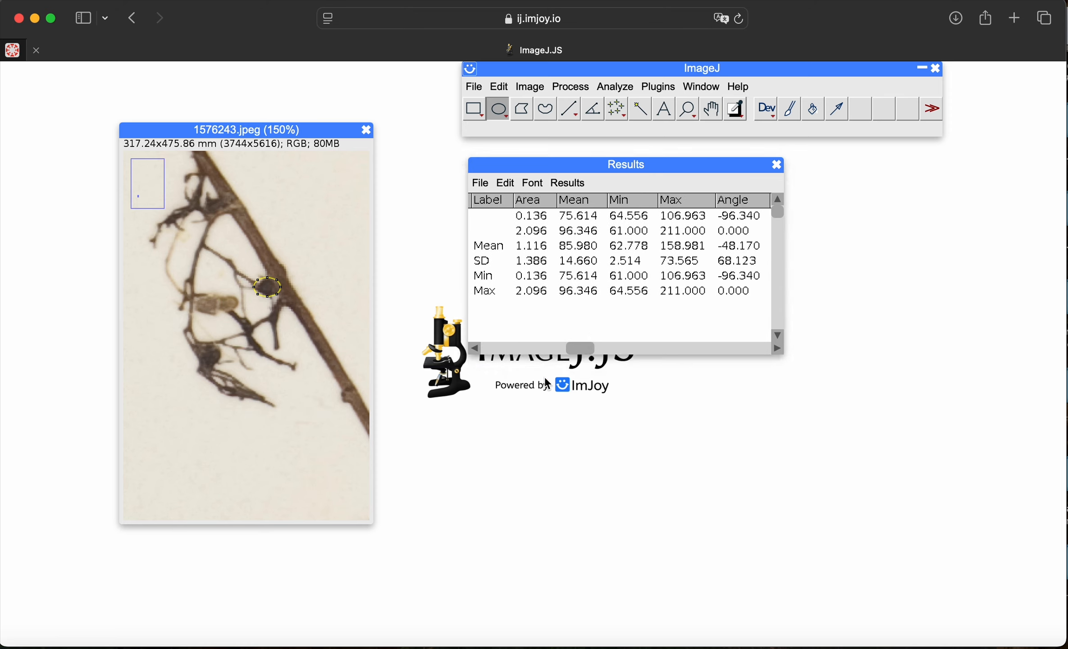
drag(579, 348, 819, 340)
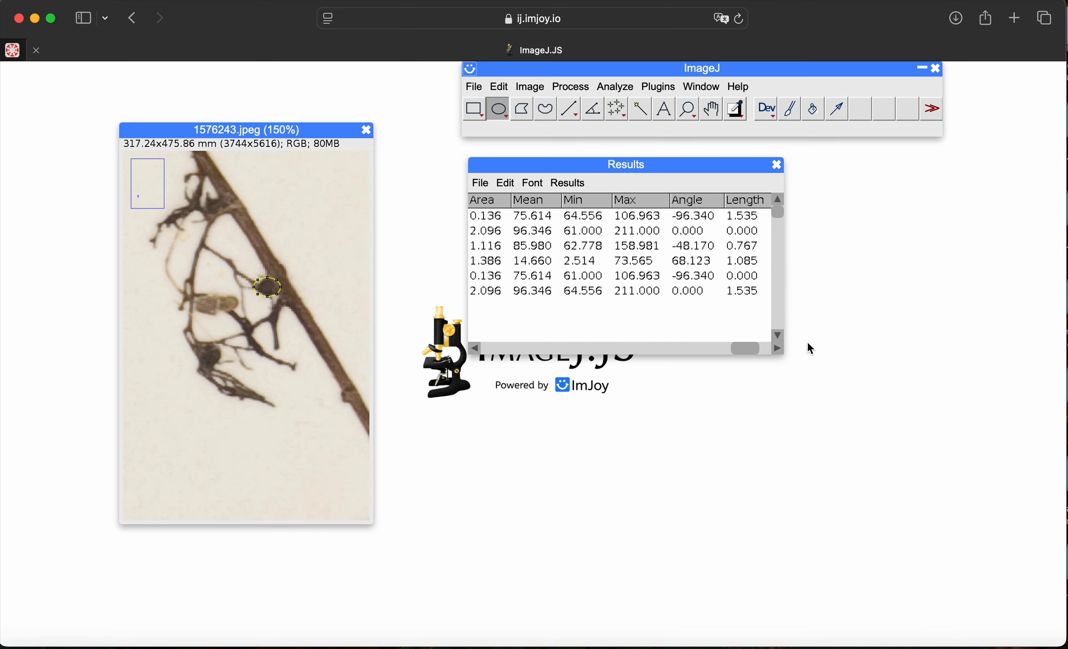
drag(744, 349, 413, 351)
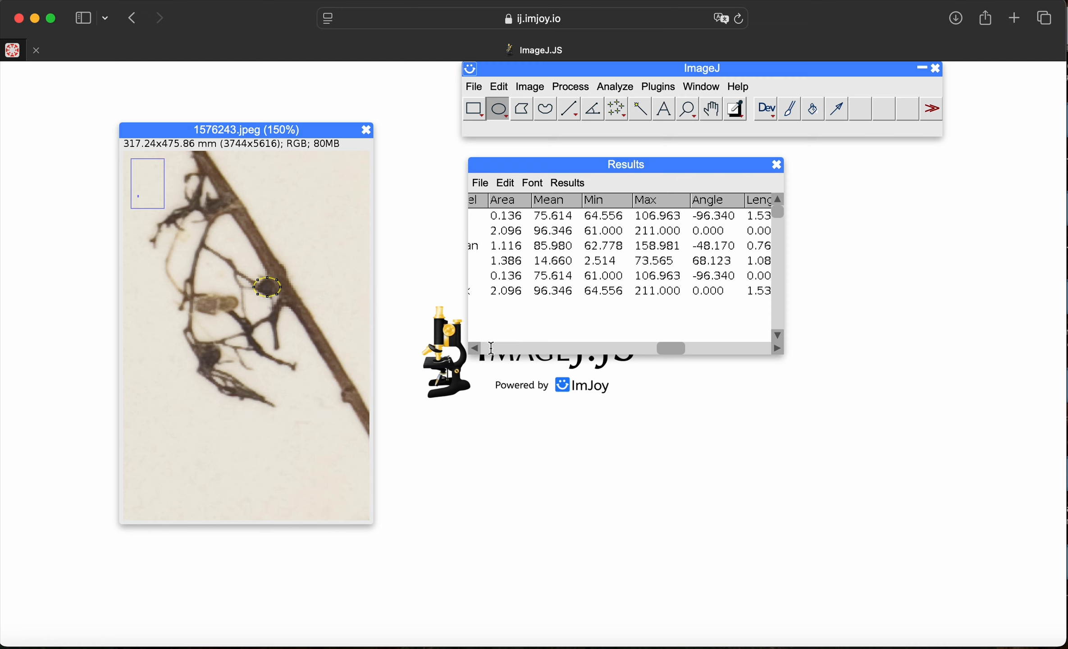
drag(671, 350, 455, 358)
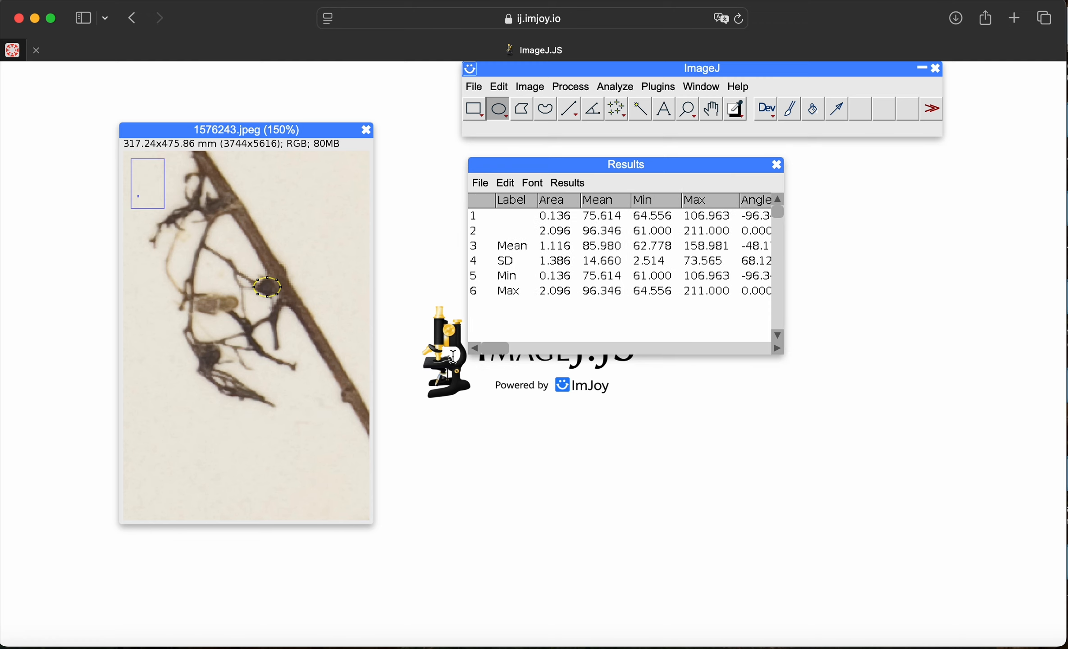
click(499, 86)
mouse_move(615, 87)
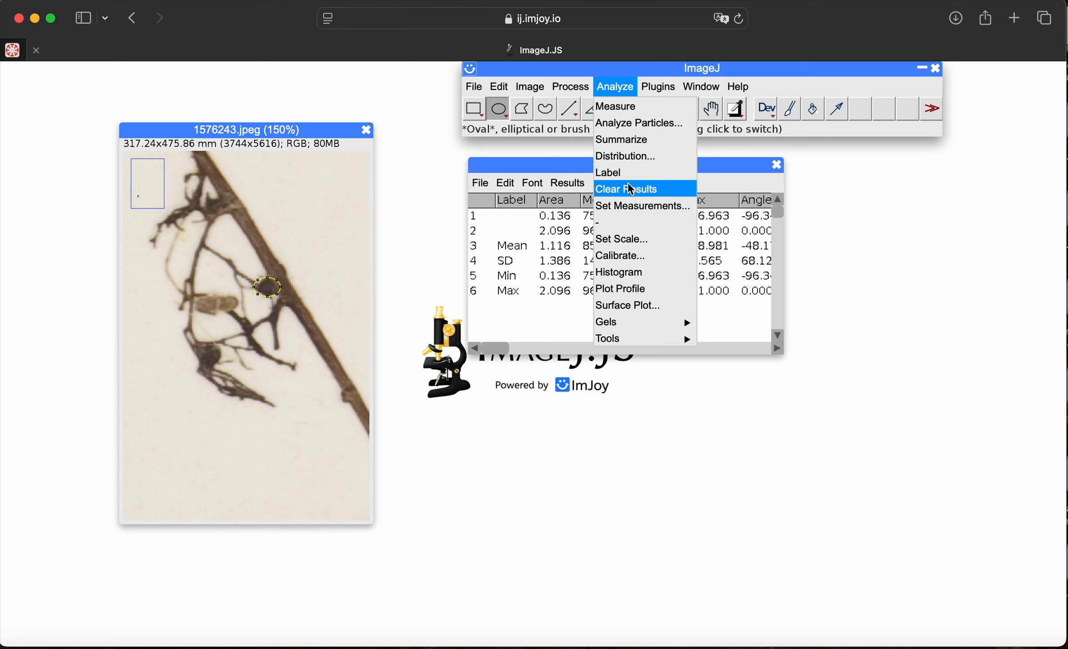
click(298, 401)
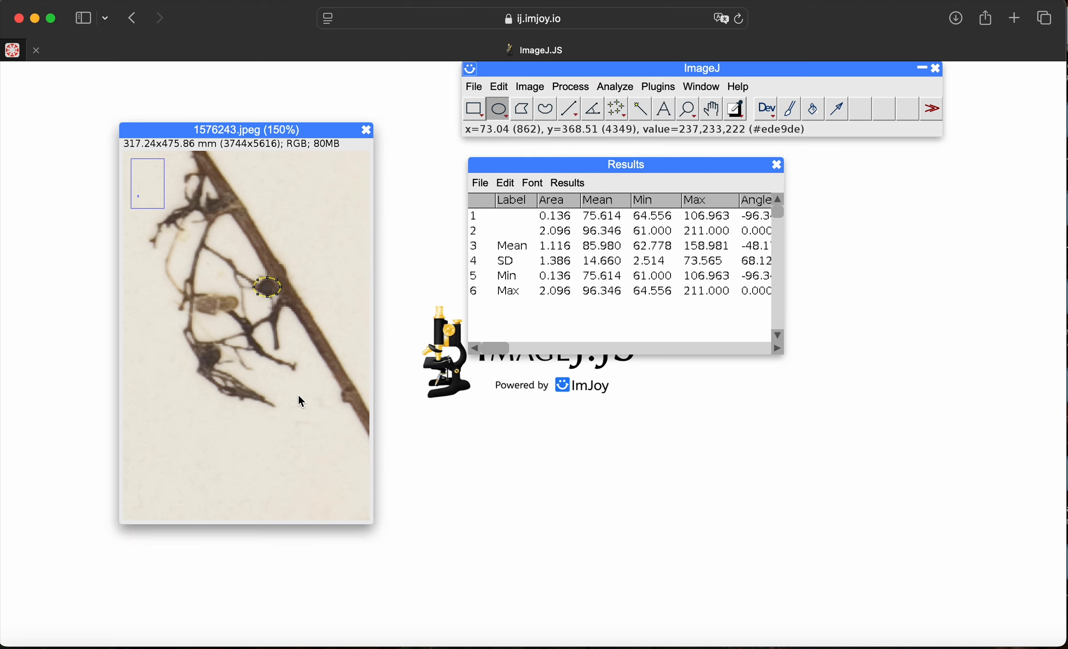
click(571, 86)
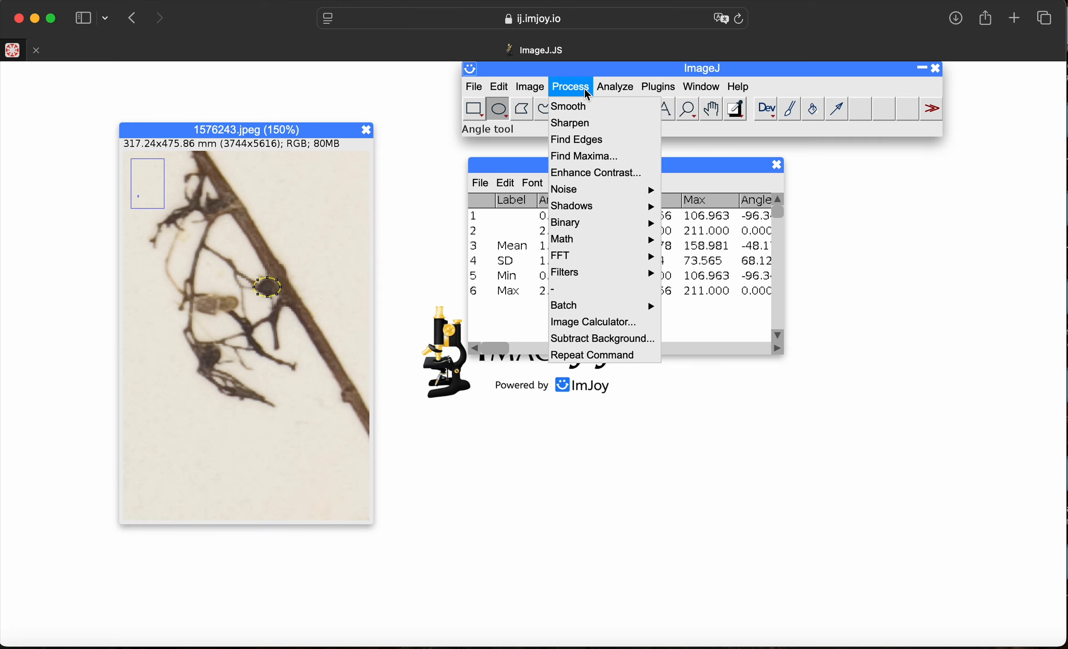